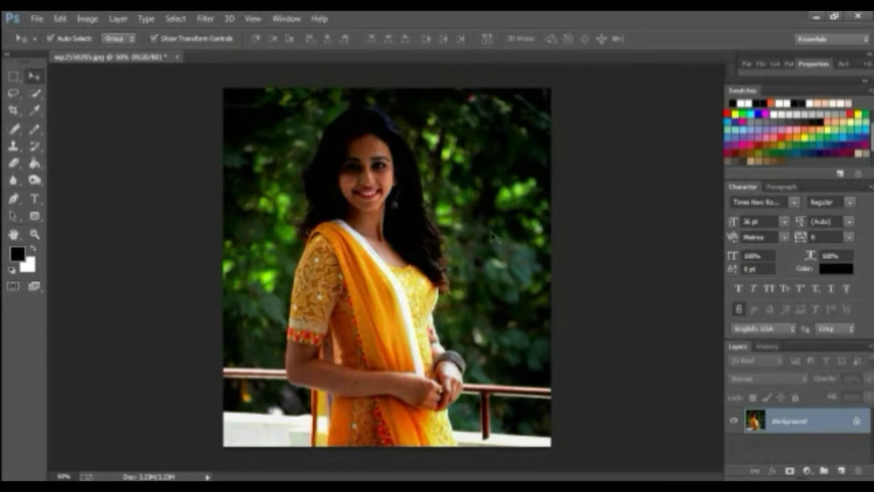
Try brightening the photo with a Curves adjustment, then add an empty layer above it
{"action": "key", "text": "ctrl+m"}
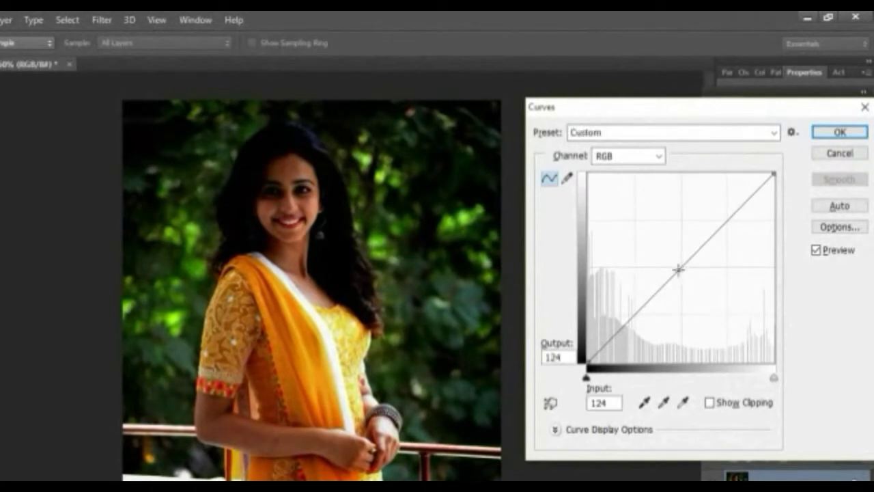
{"action": "left_click_drag", "start_coordinate": [678, 269], "coordinate": [653, 234]}
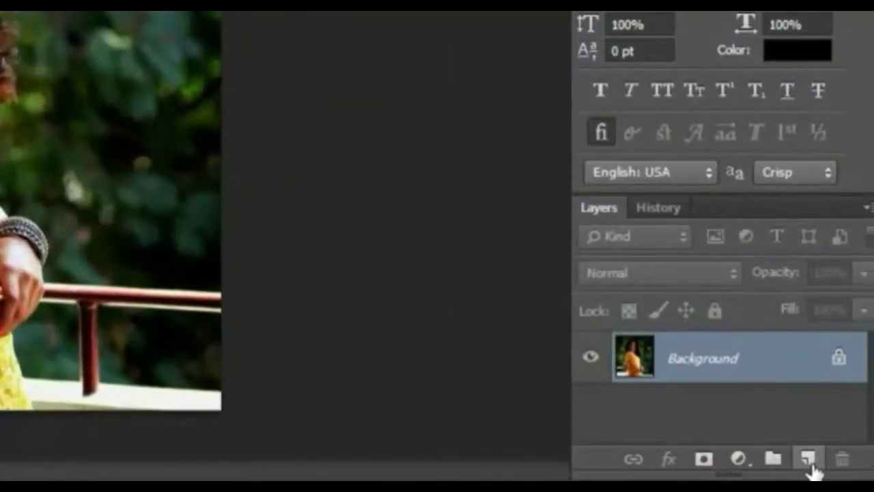
{"action": "left_click", "coordinate": [810, 463]}
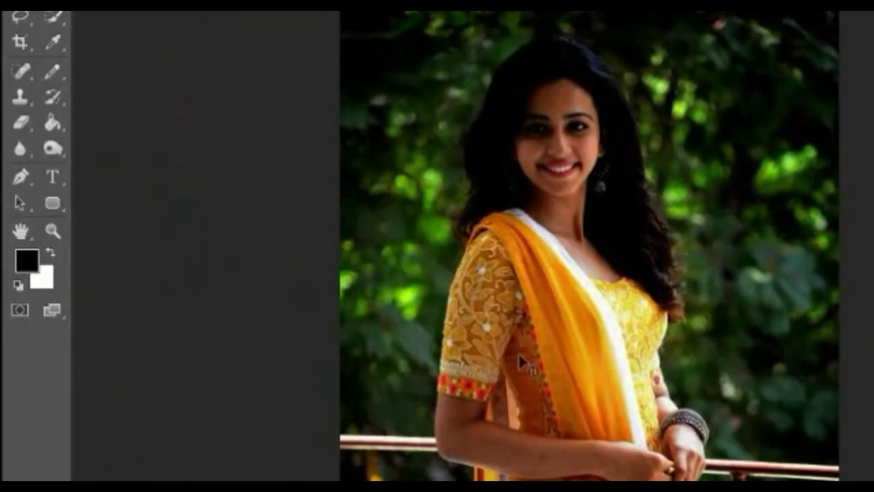
Set the background colour to pale pinkish off-white #fef9f9 (RGB 254, 249, 249)
{"action": "left_click", "coordinate": [27, 259]}
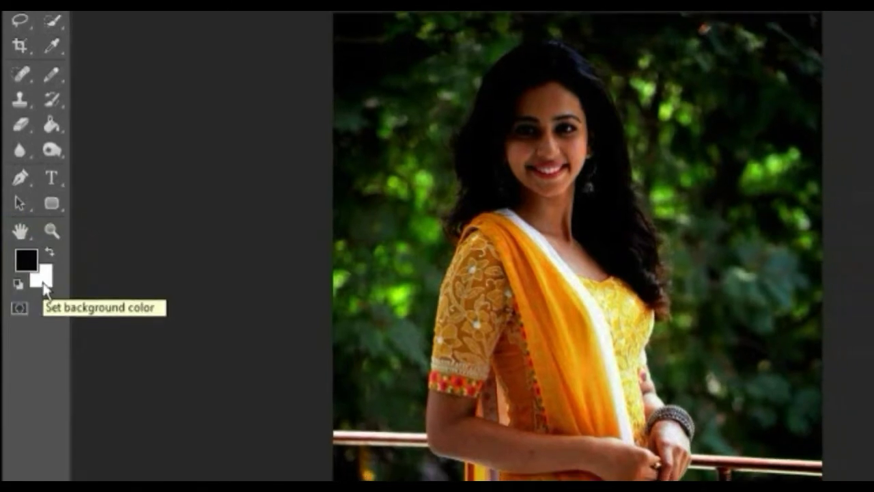
{"action": "left_click", "coordinate": [43, 290]}
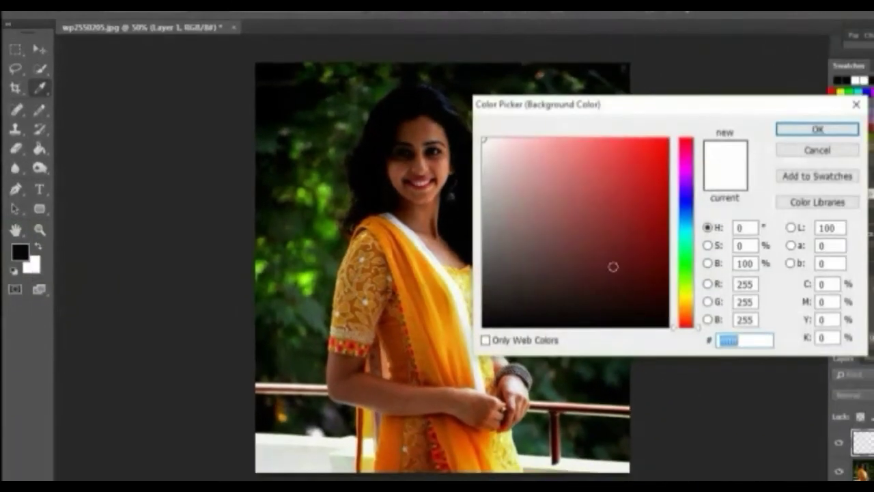
{"action": "left_click", "coordinate": [486, 140]}
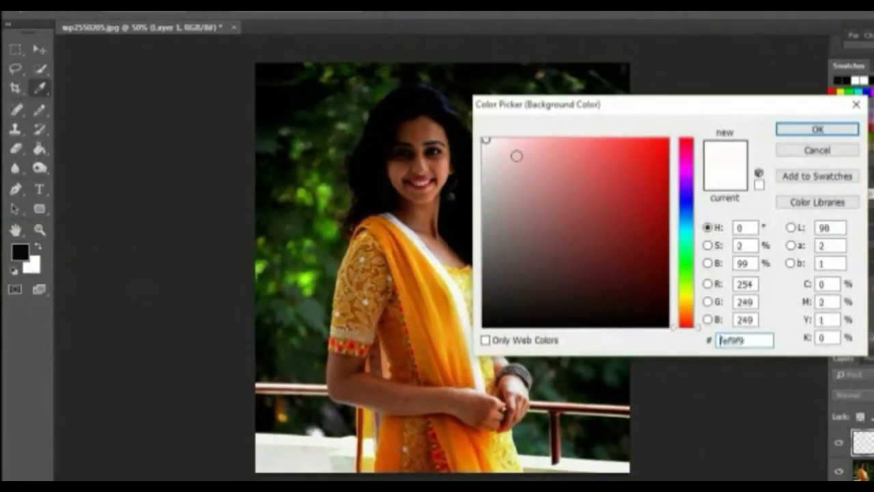
{"action": "left_click", "coordinate": [816, 129]}
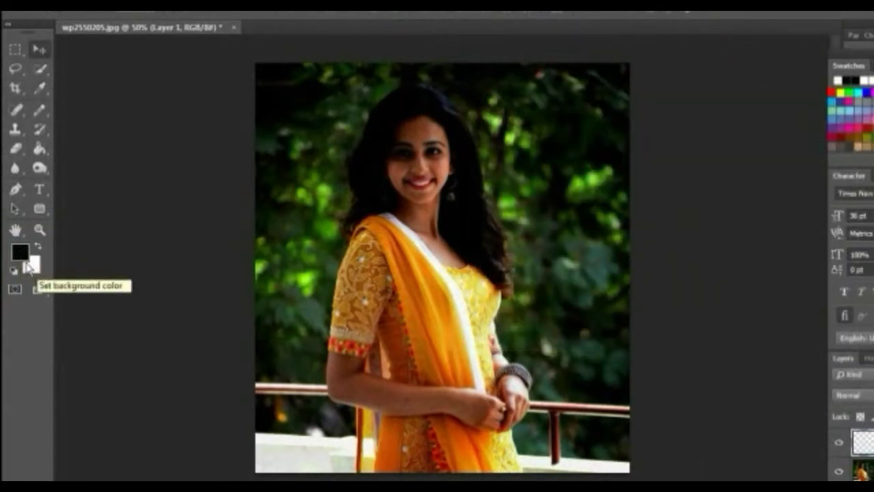
Reset the default colours and fill Layer 1 with the background colour, covering the portrait
{"action": "key", "text": "d"}
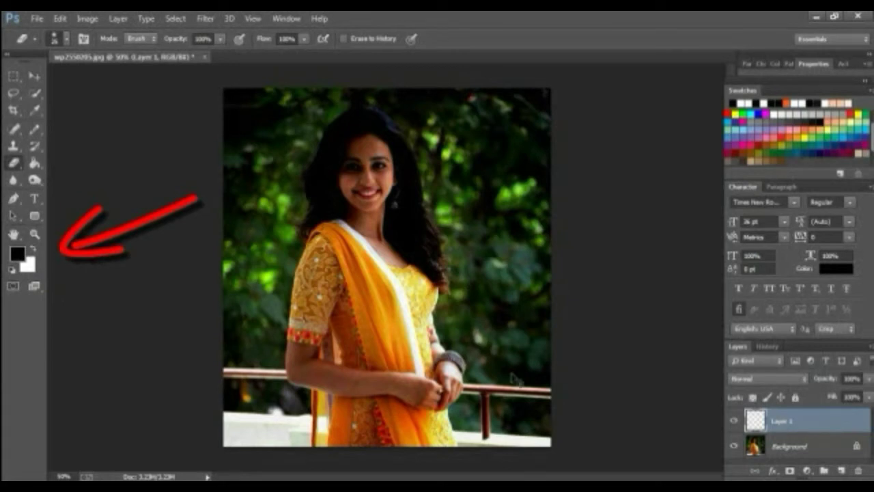
{"action": "key", "text": "ctrl+BackSpace"}
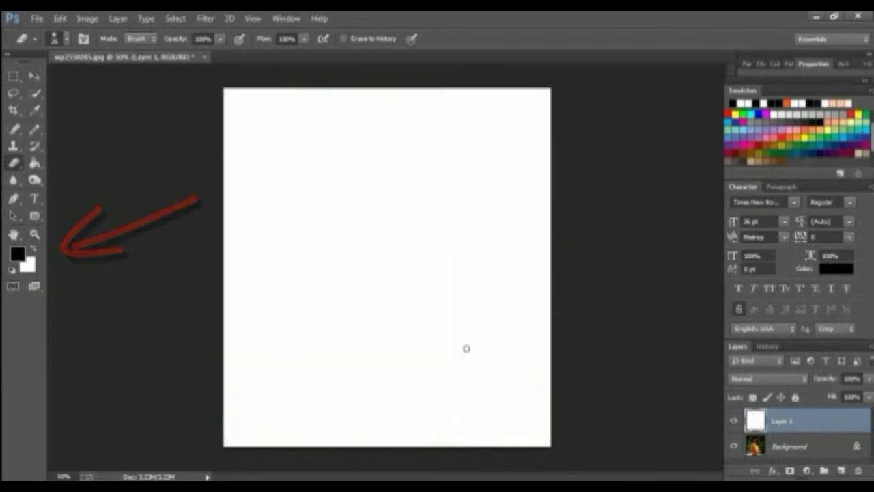
{"action": "left_click", "coordinate": [34, 76]}
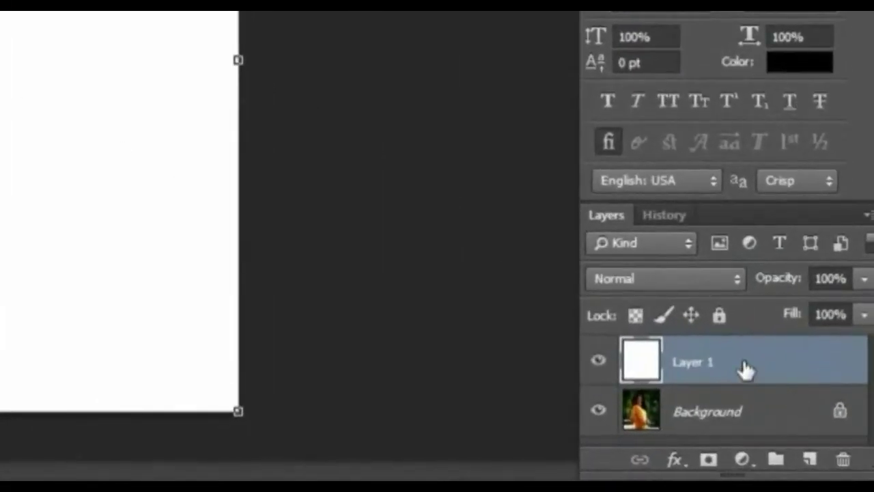
Attach a white layer mask to Layer 1 and bring up its blend mode list
{"action": "left_click", "coordinate": [708, 460]}
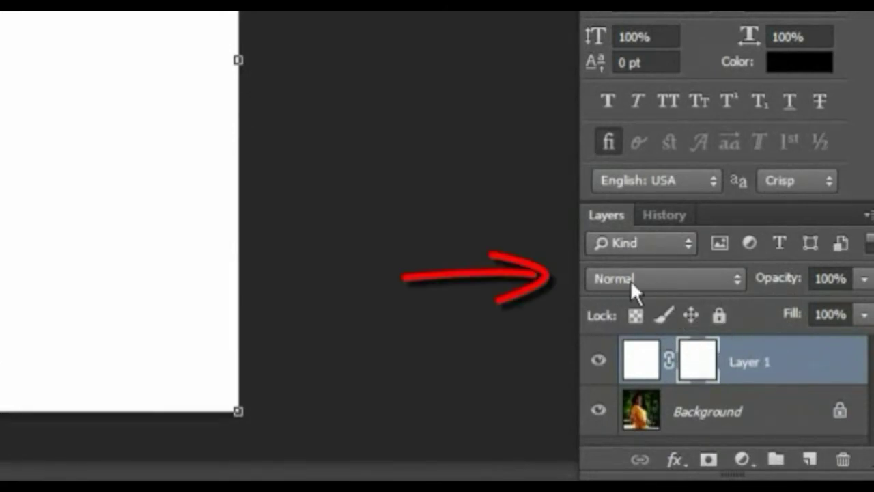
{"action": "left_click", "coordinate": [702, 280]}
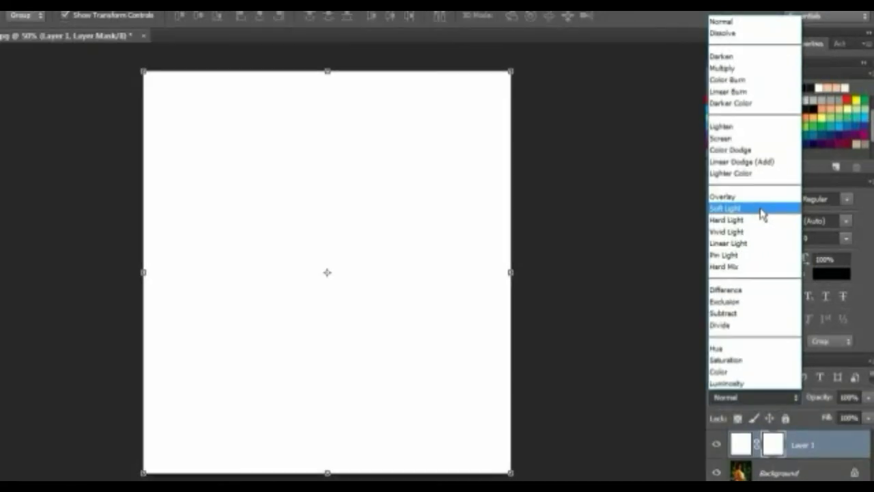
Switch Layer 1's blend mode to Soft Light so the portrait shows through brightened
{"action": "left_click", "coordinate": [761, 208]}
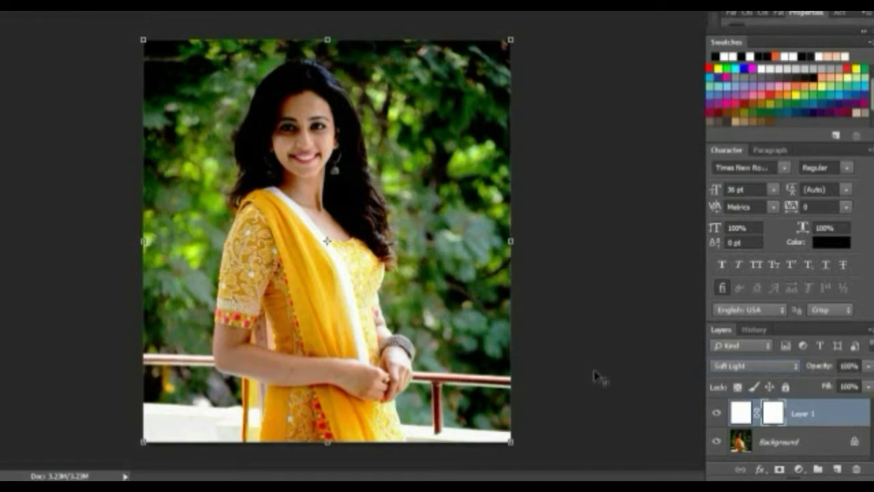
{"action": "left_click", "coordinate": [716, 414]}
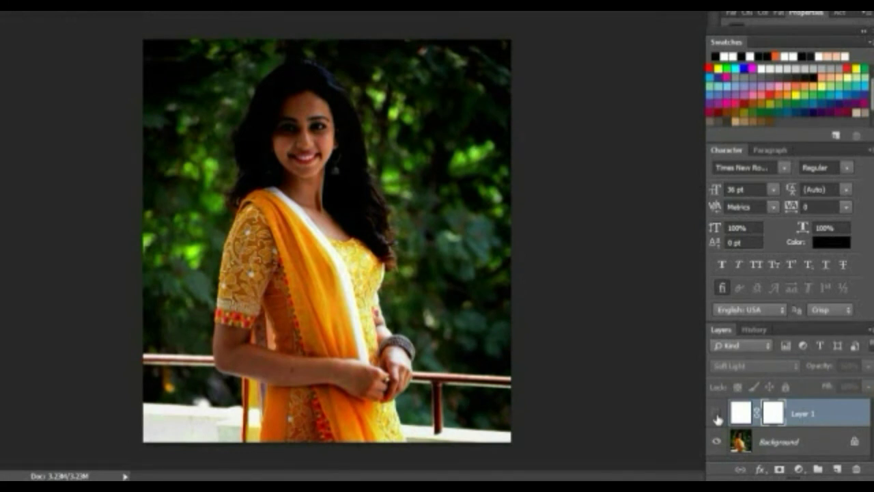
{"action": "left_click", "coordinate": [716, 413]}
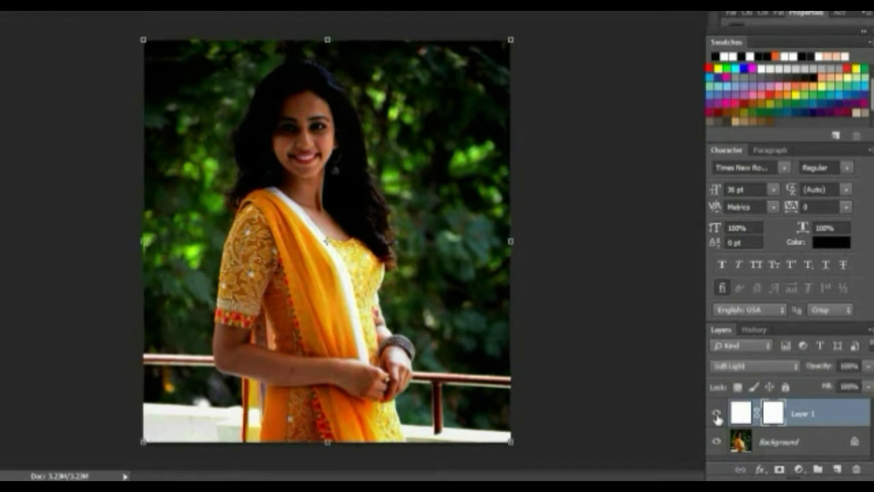